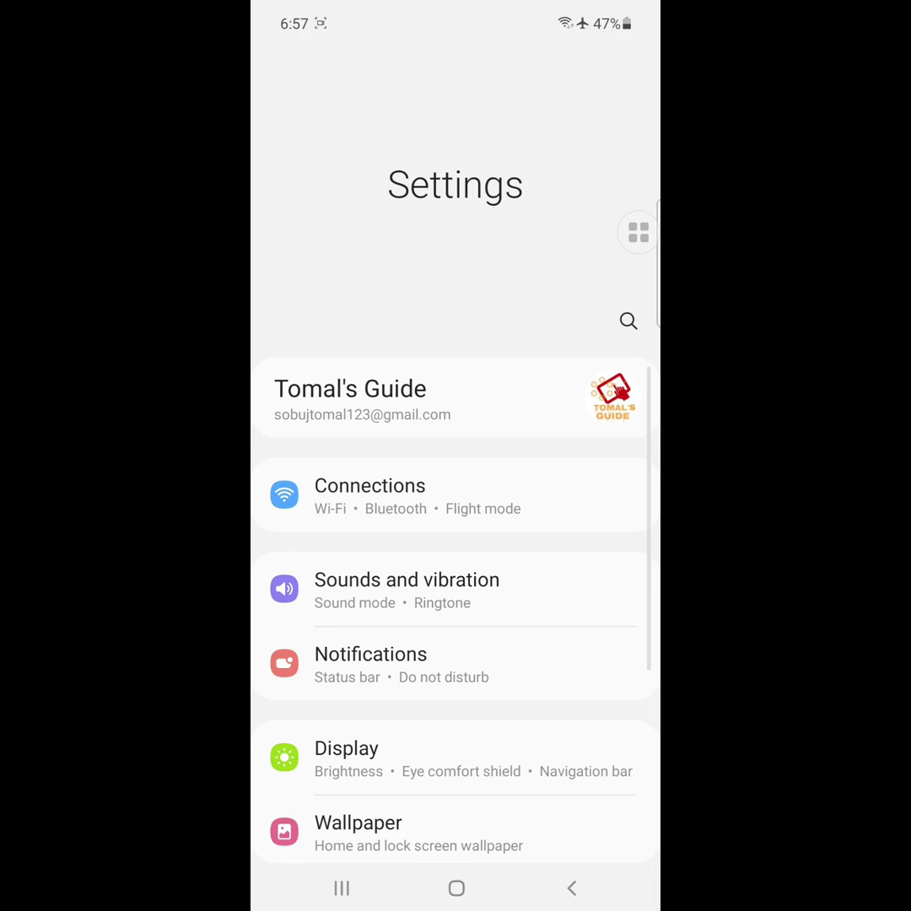
scroll(534, 521, down, 3)
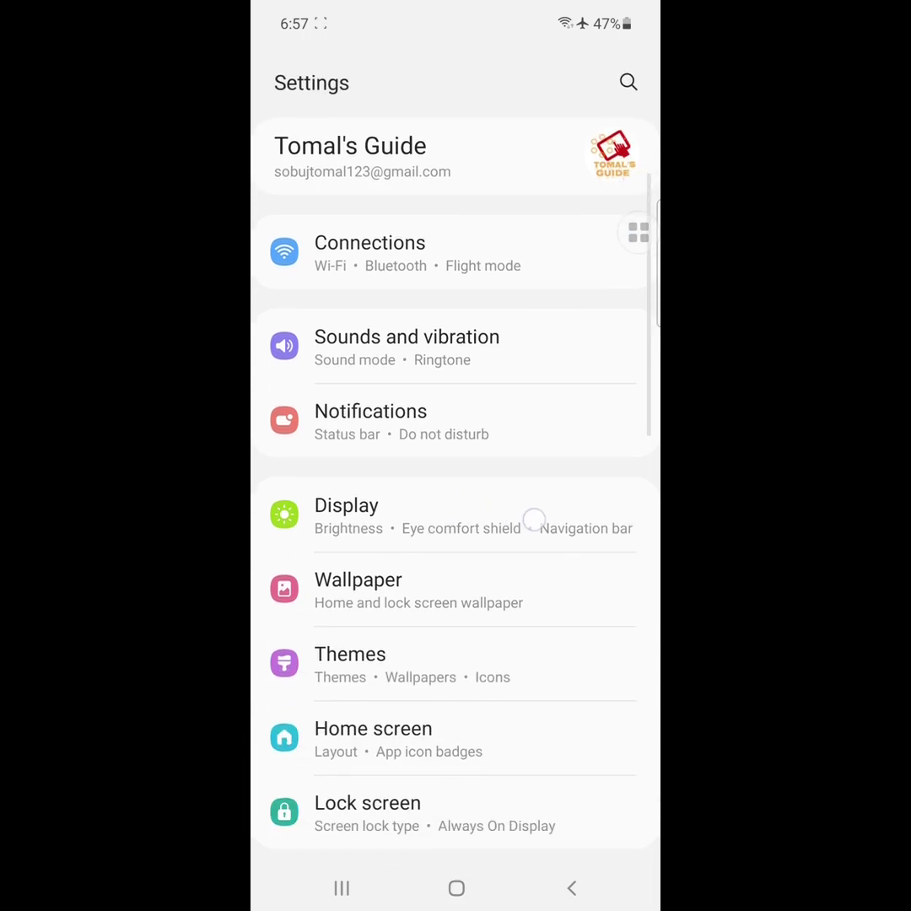
scroll(551, 467, down, 7)
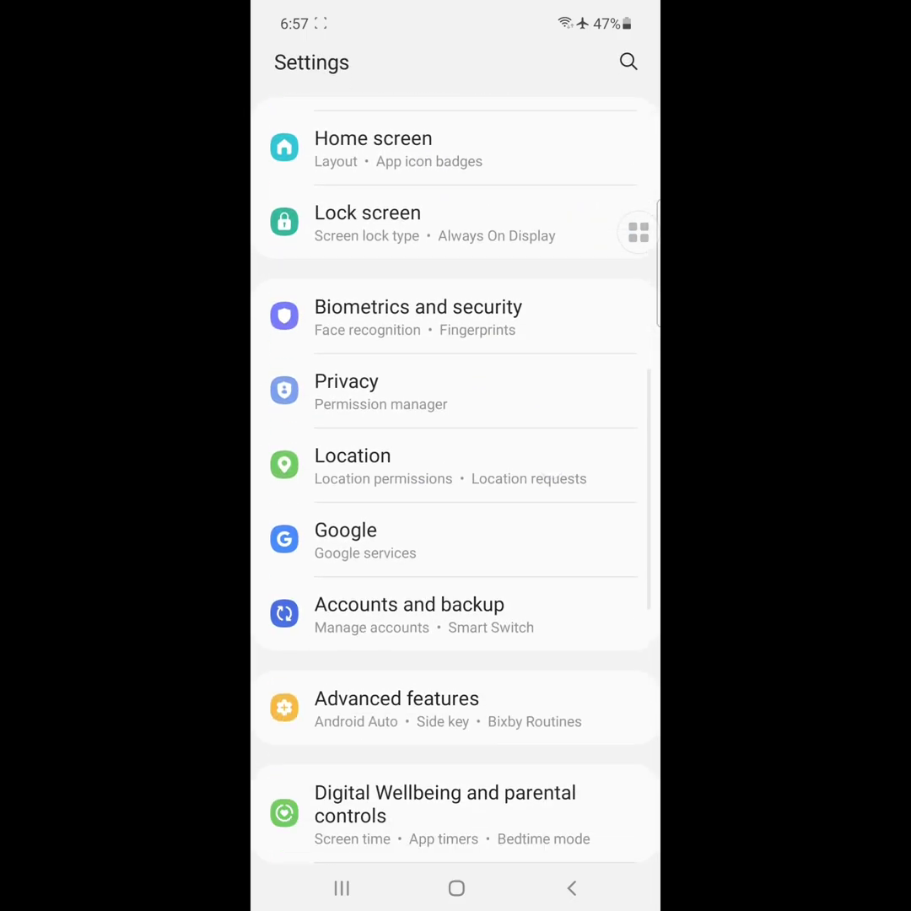
Step: Set offline speech recognition languages to 'Do not auto-update languages' via Google voice settings
click(464, 539)
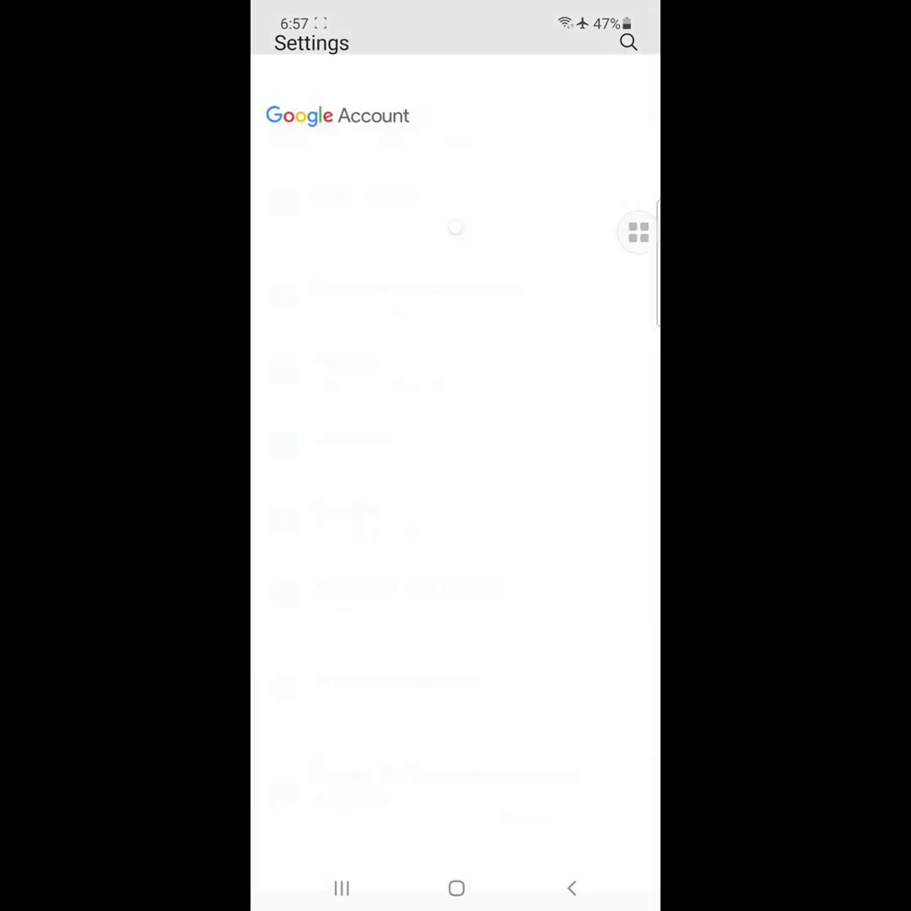
scroll(456, 506, down, 5)
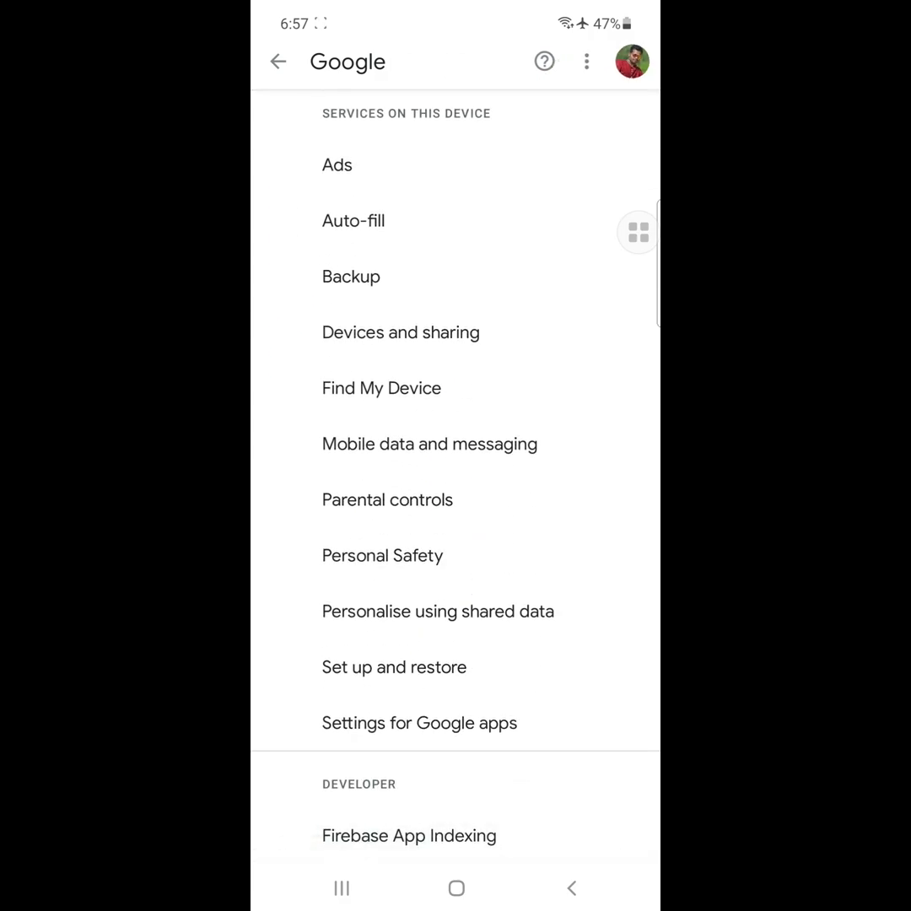
click(420, 723)
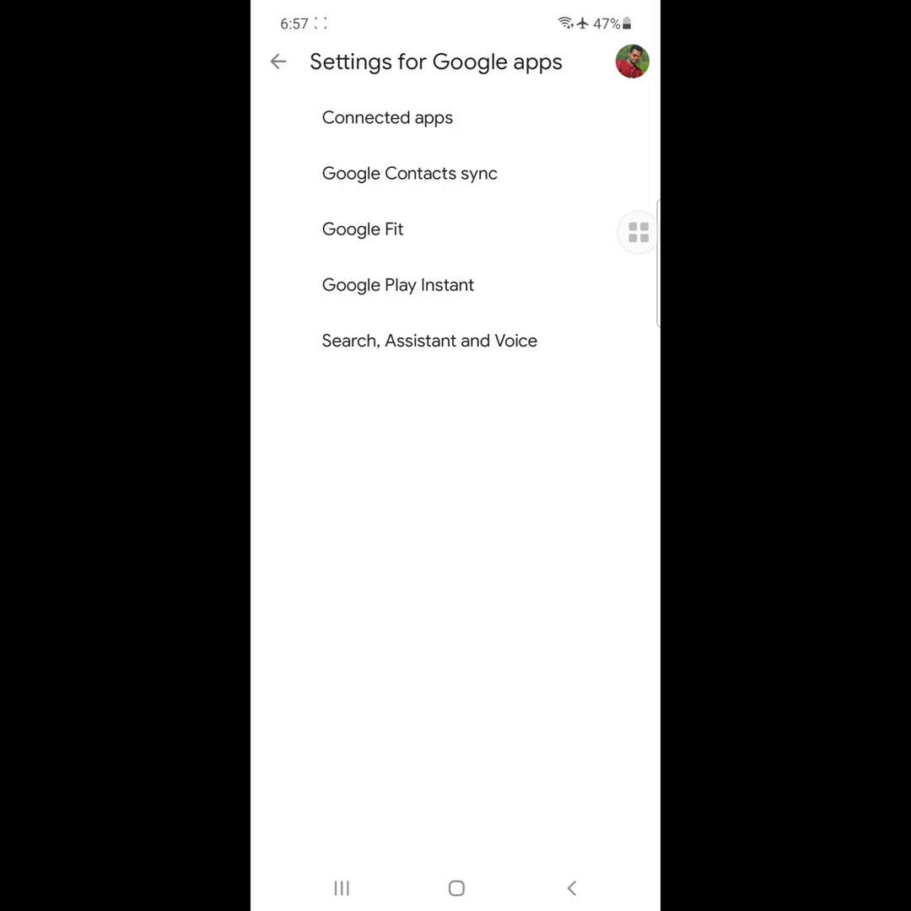
click(498, 346)
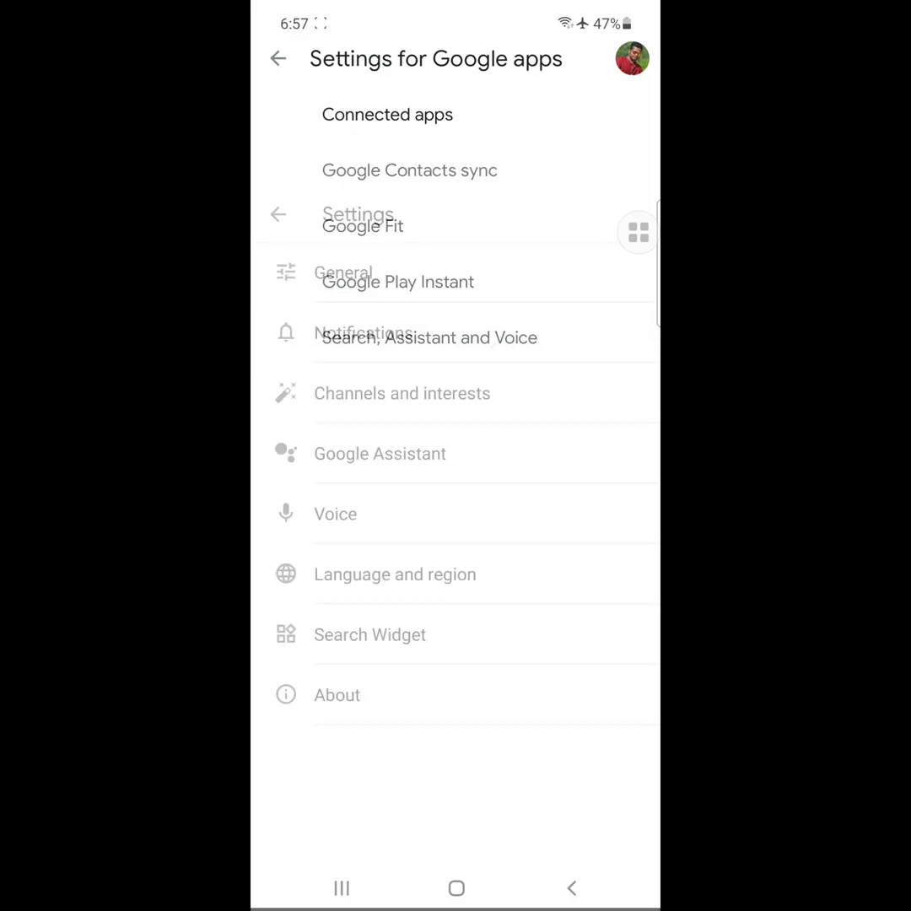
click(476, 481)
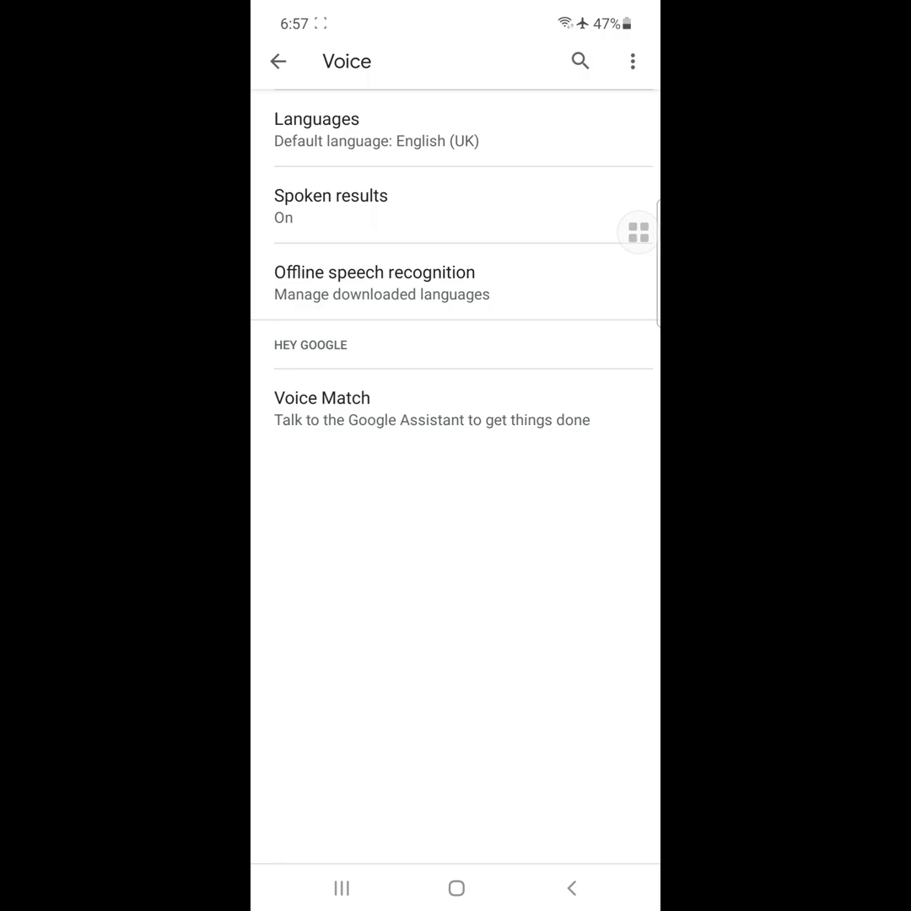
click(374, 283)
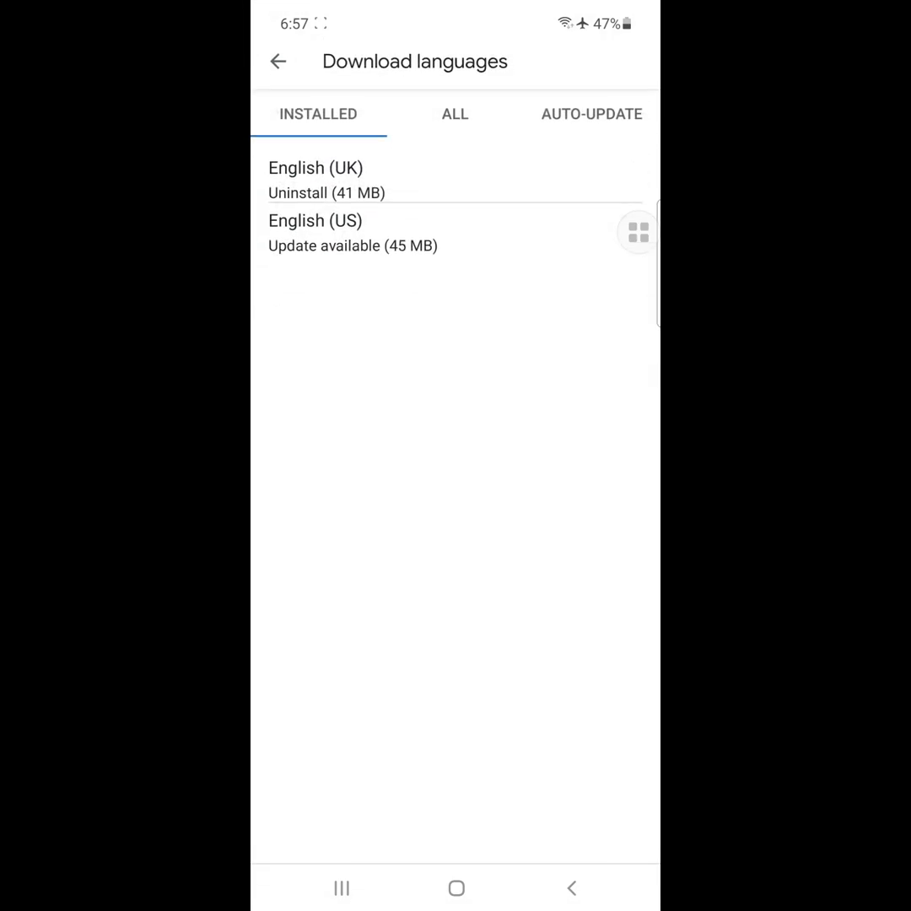
click(592, 114)
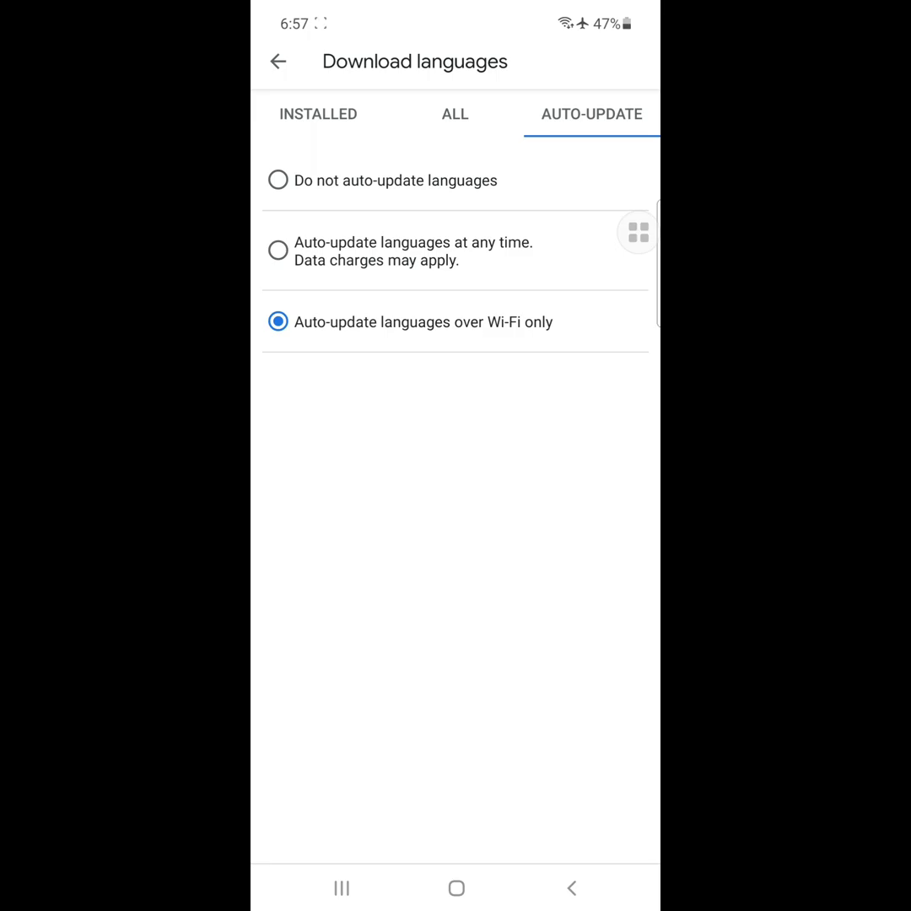
click(279, 180)
Step: Back out of the Google language downloads page to the main Settings list
click(572, 889)
click(572, 889)
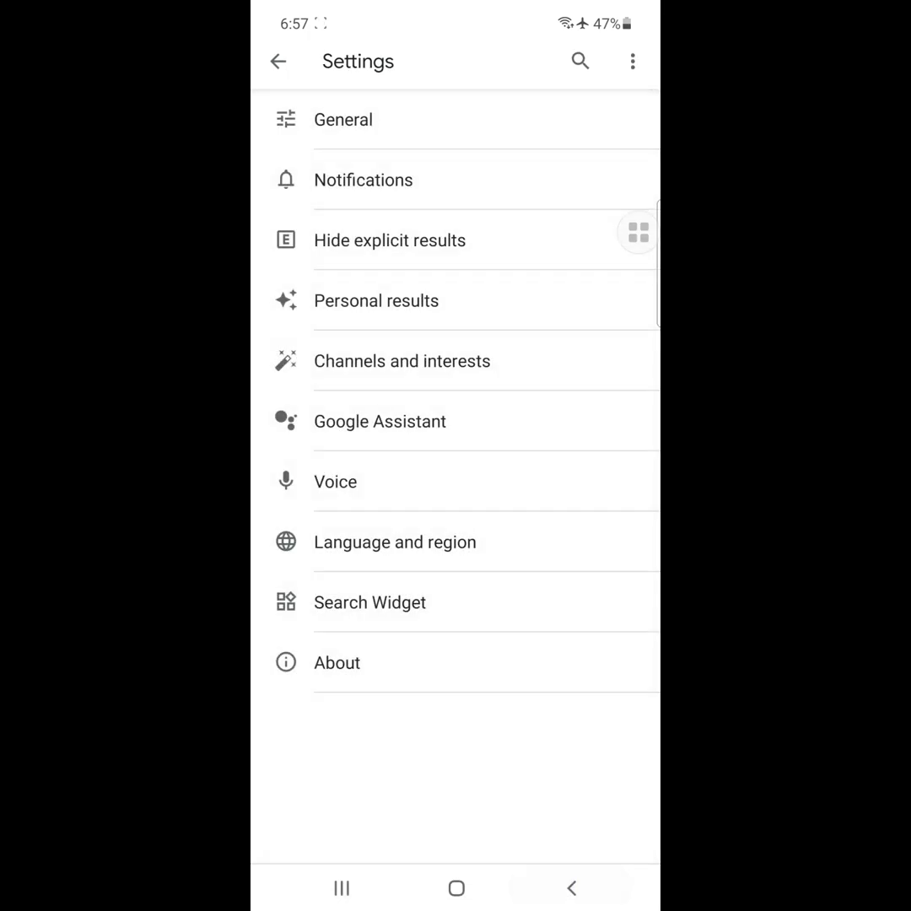
click(572, 888)
click(572, 889)
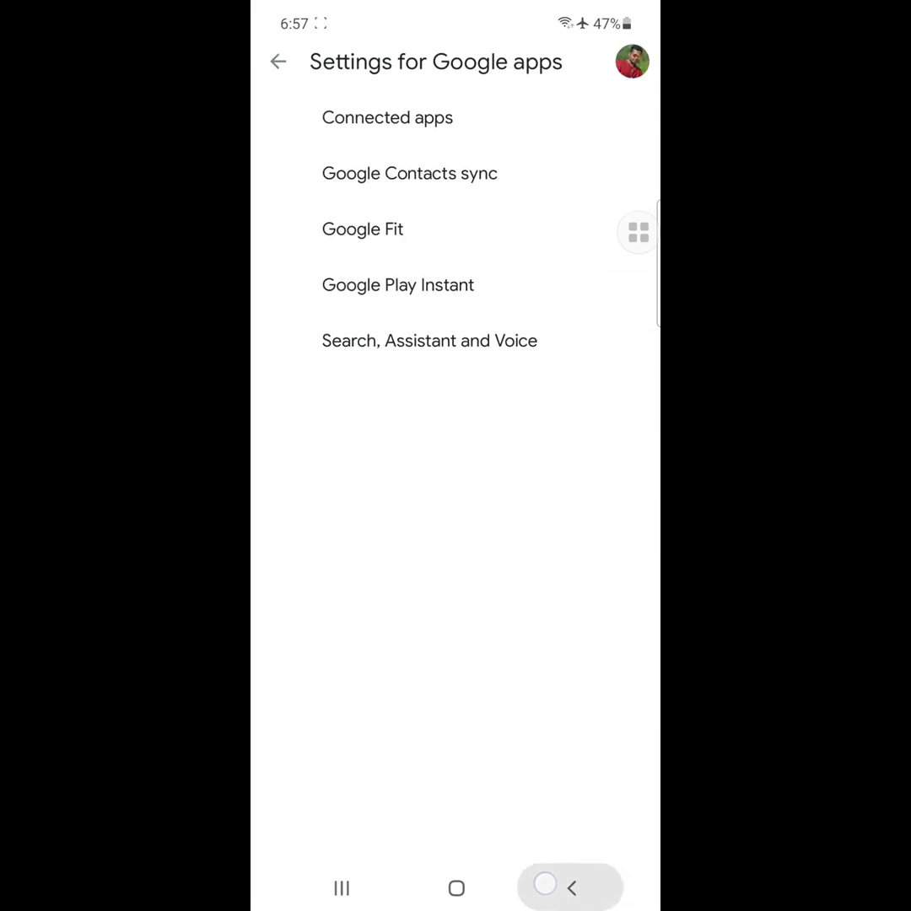
click(572, 889)
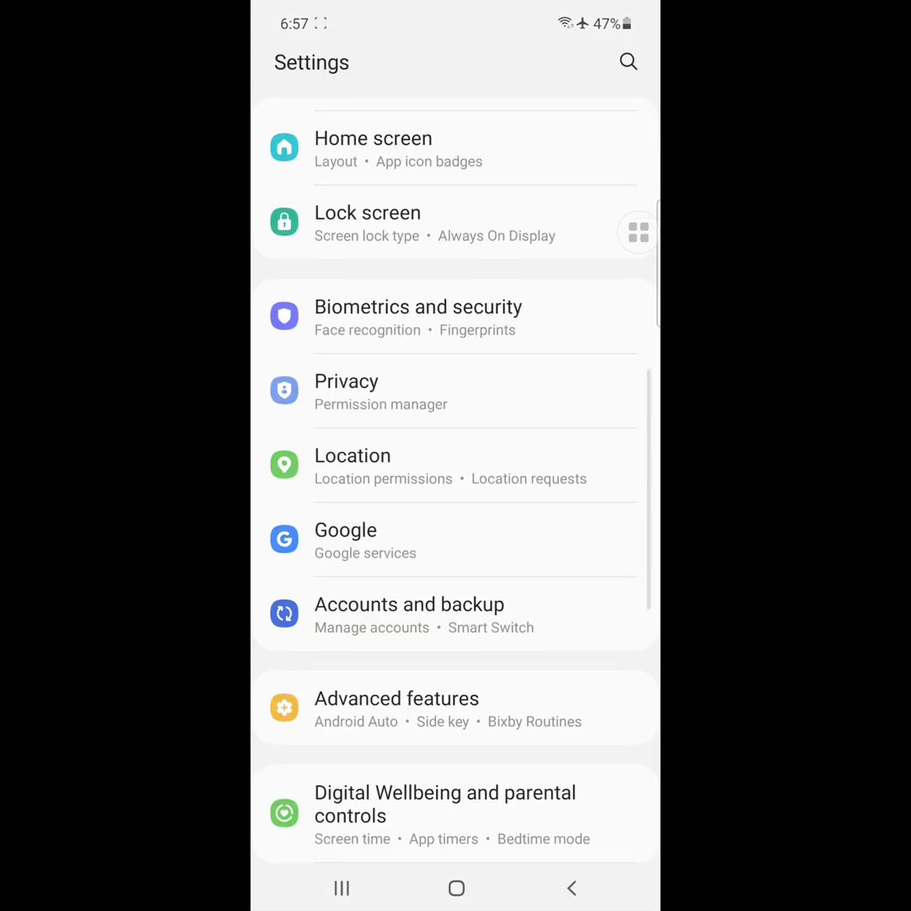
drag(506, 384, 448, 731)
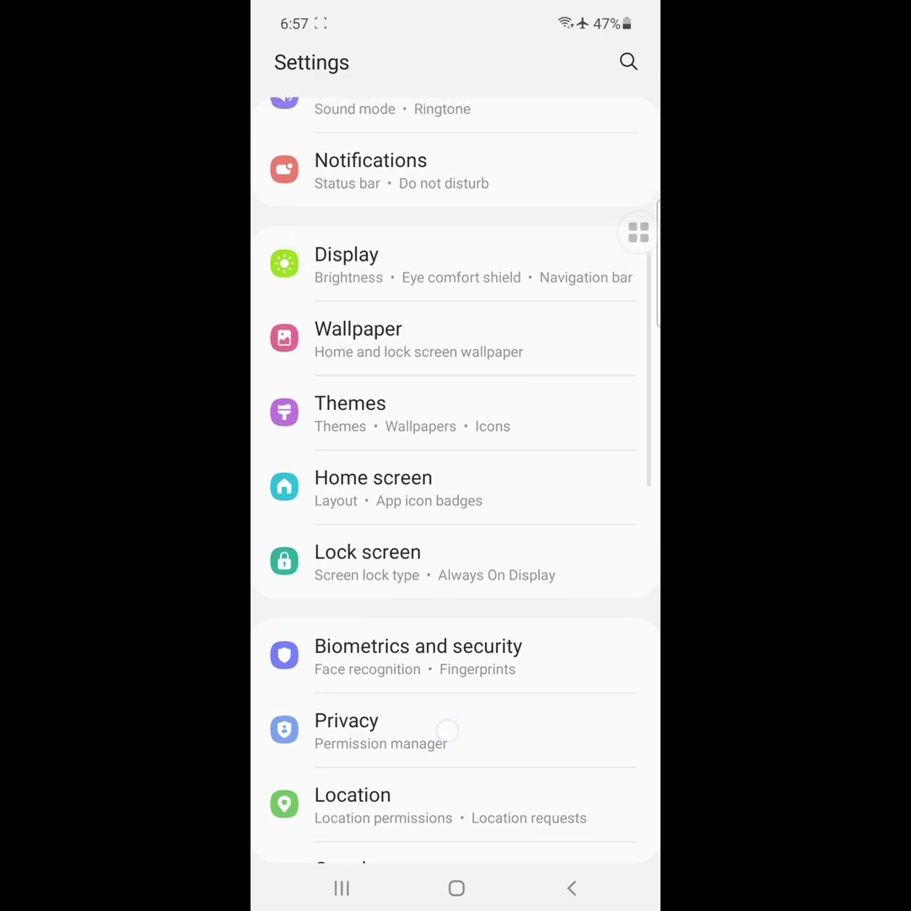
mouse_move(477, 579)
mouse_down()
mouse_move(477, 784)
mouse_move(509, 526)
mouse_up()
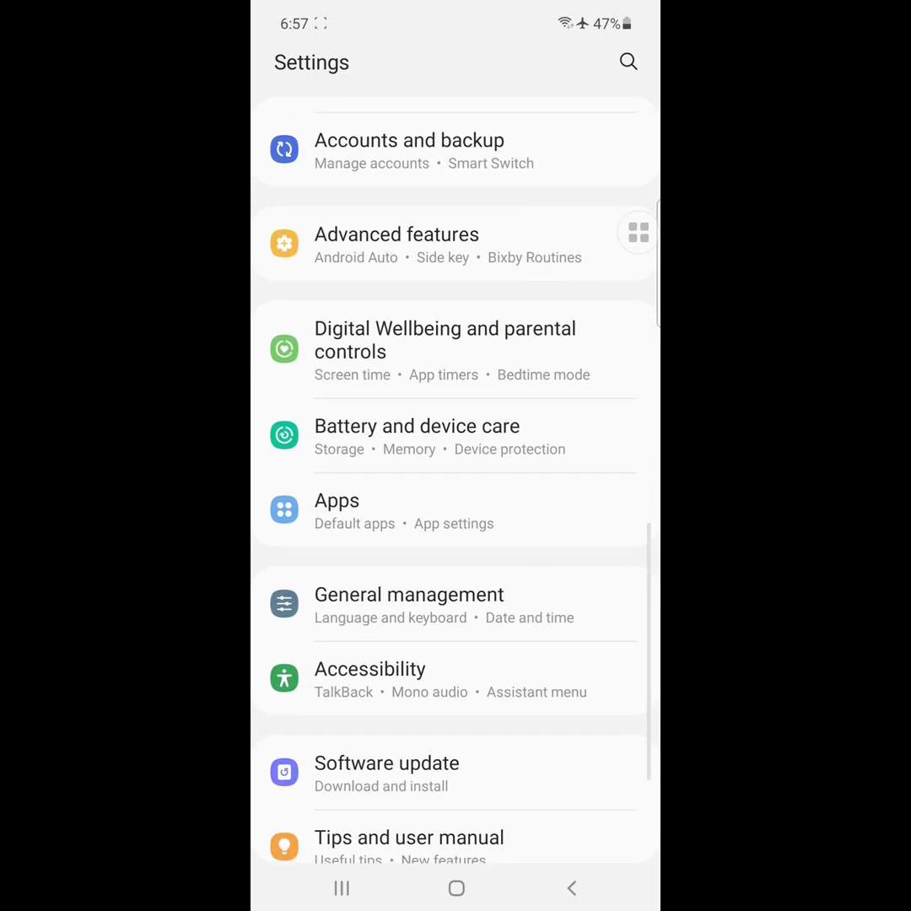
Step: Search Apps for 'speech services' and open Speech services by Google app info
click(456, 510)
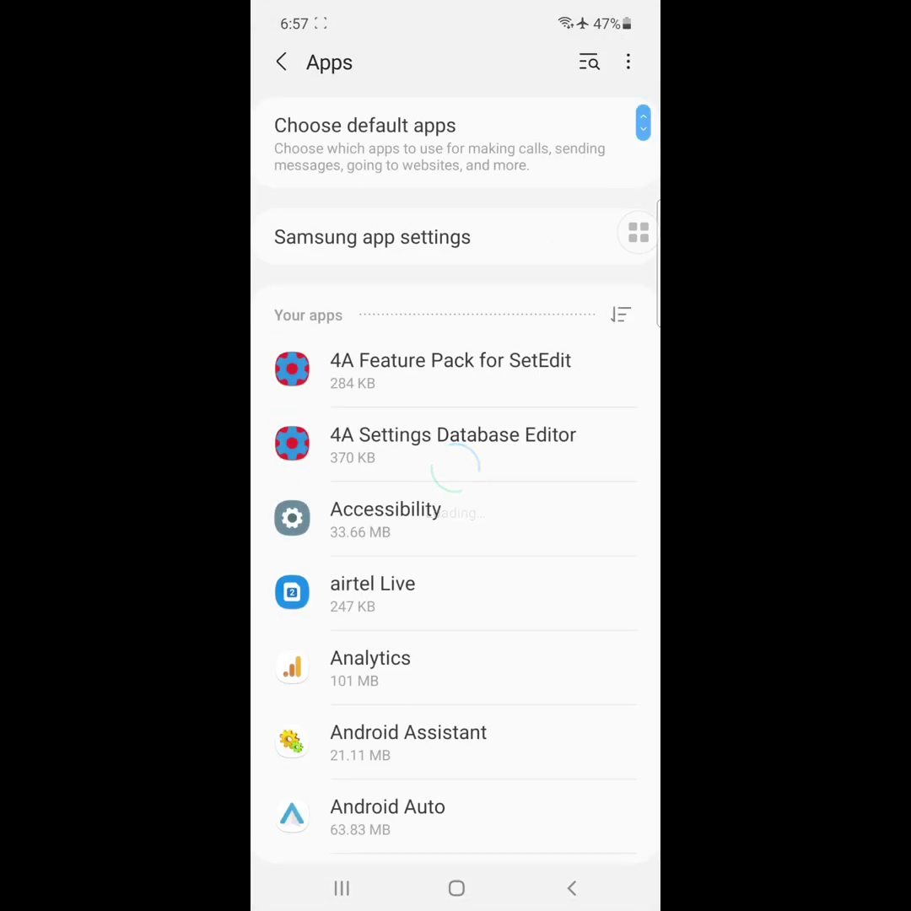
scroll(456, 506, up, 3)
click(589, 321)
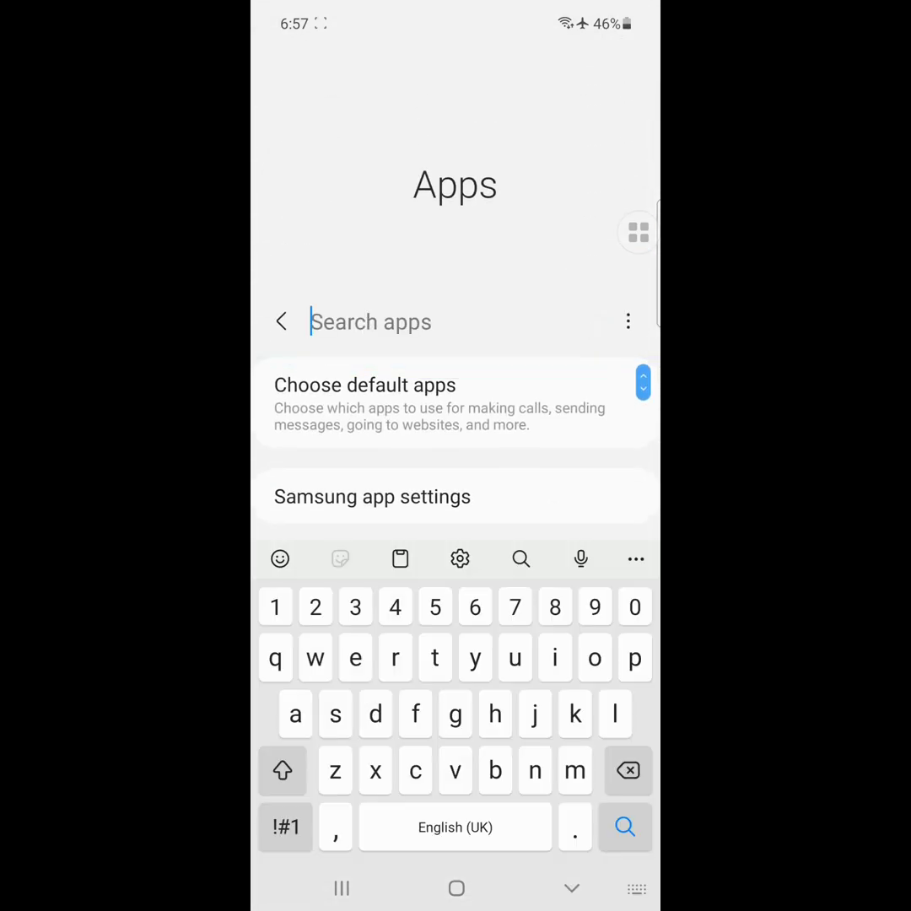
text(sp)
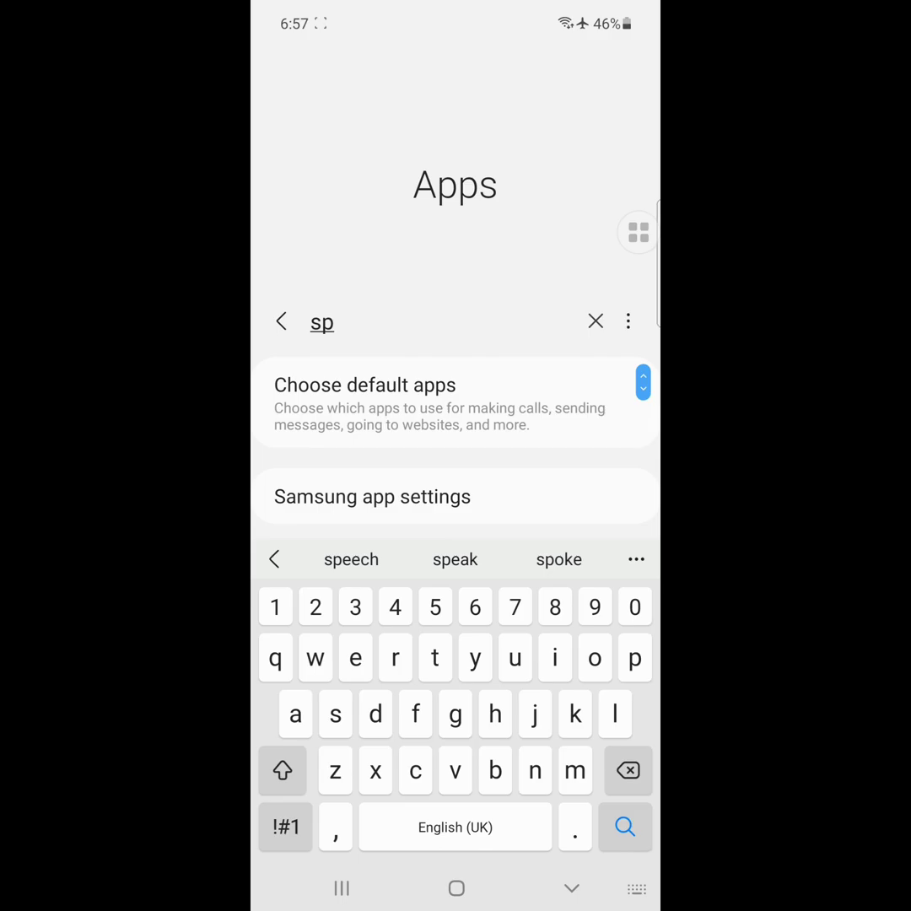
click(351, 559)
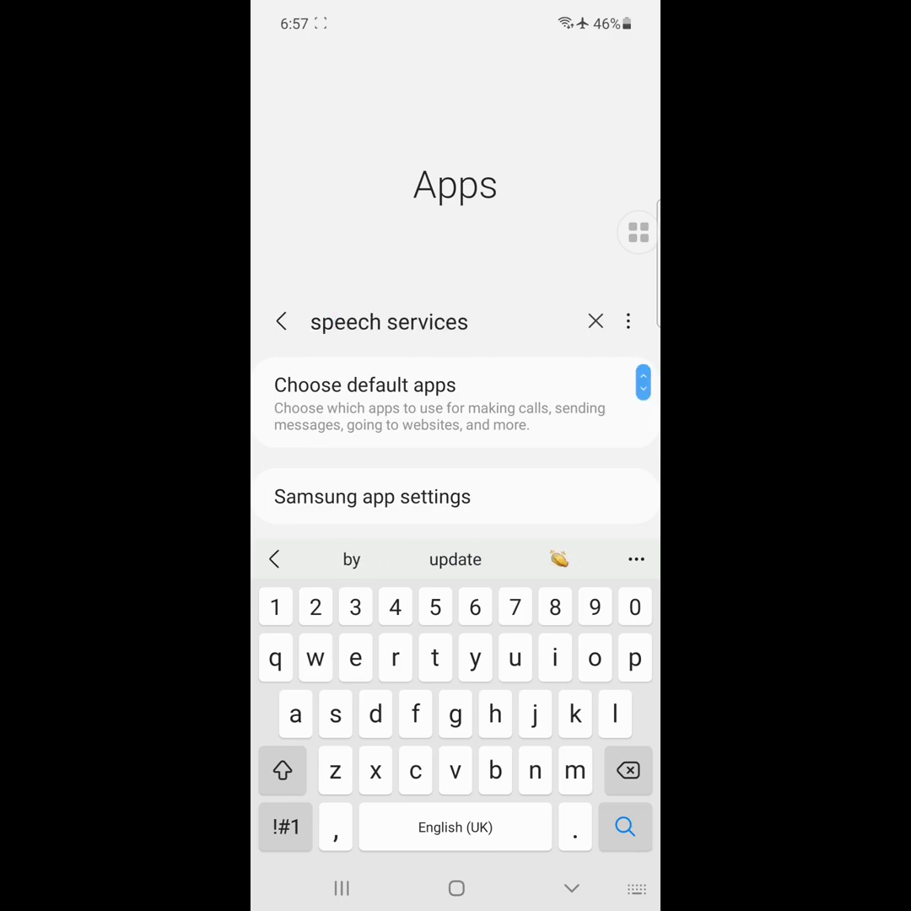
key(Return)
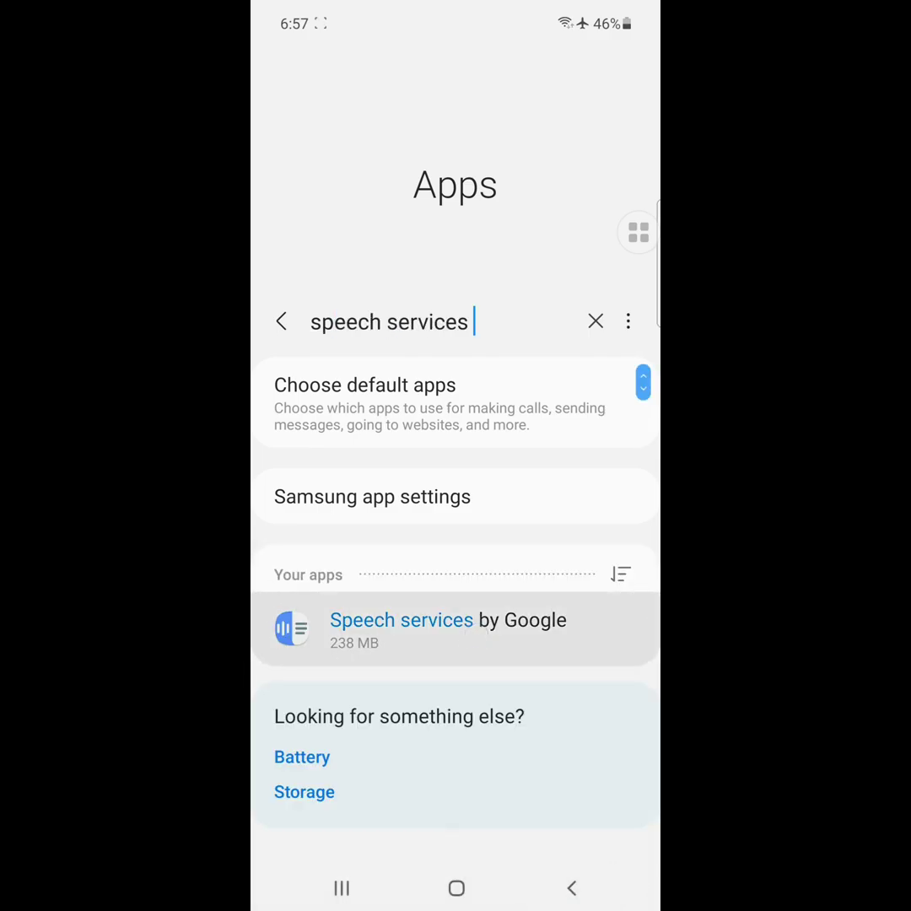
click(448, 629)
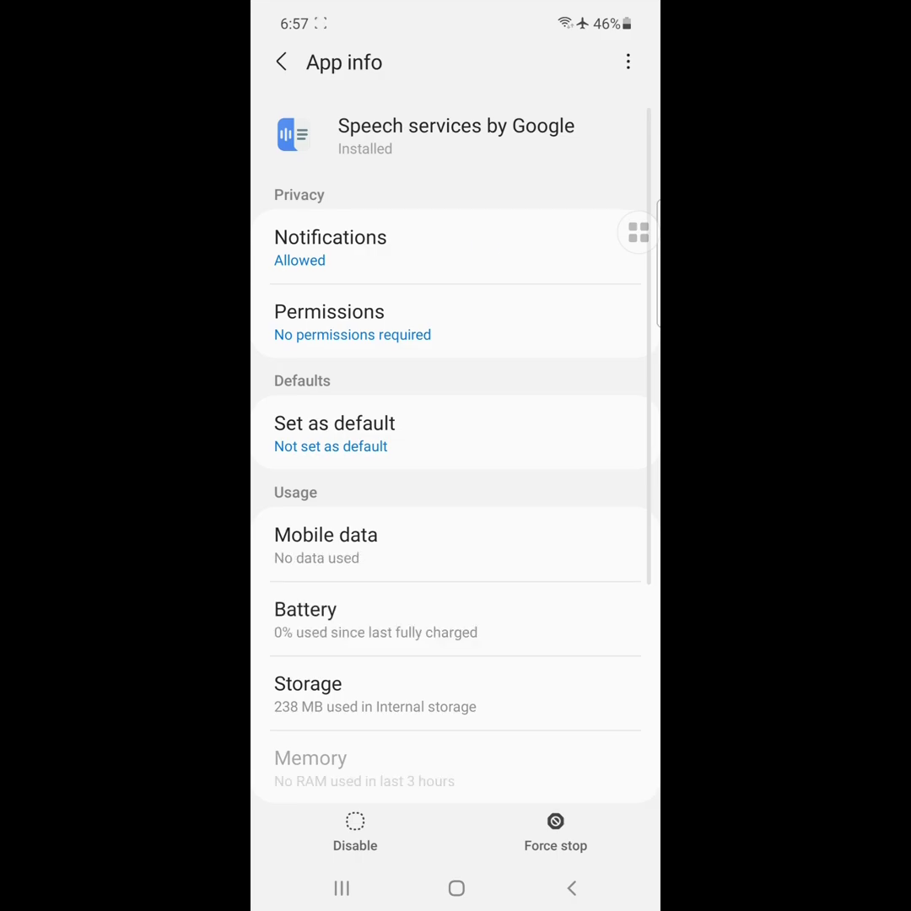
Step: Switch off Show notifications for Speech services by Google and return to main Settings
click(330, 247)
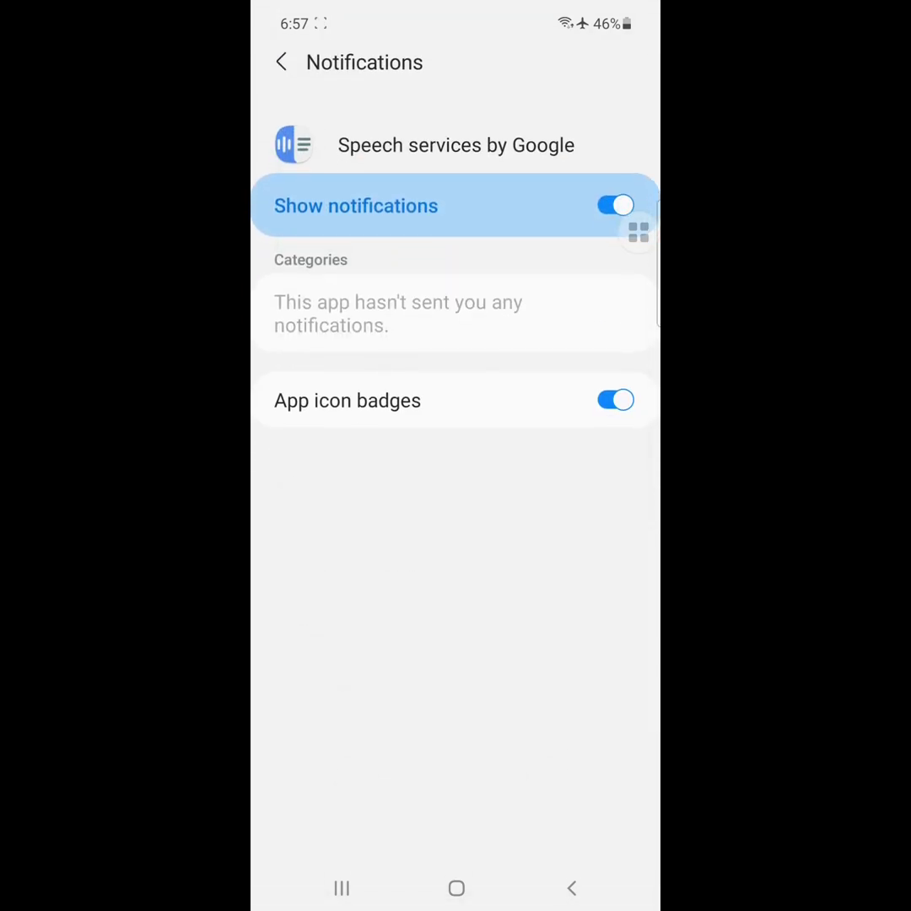
click(615, 206)
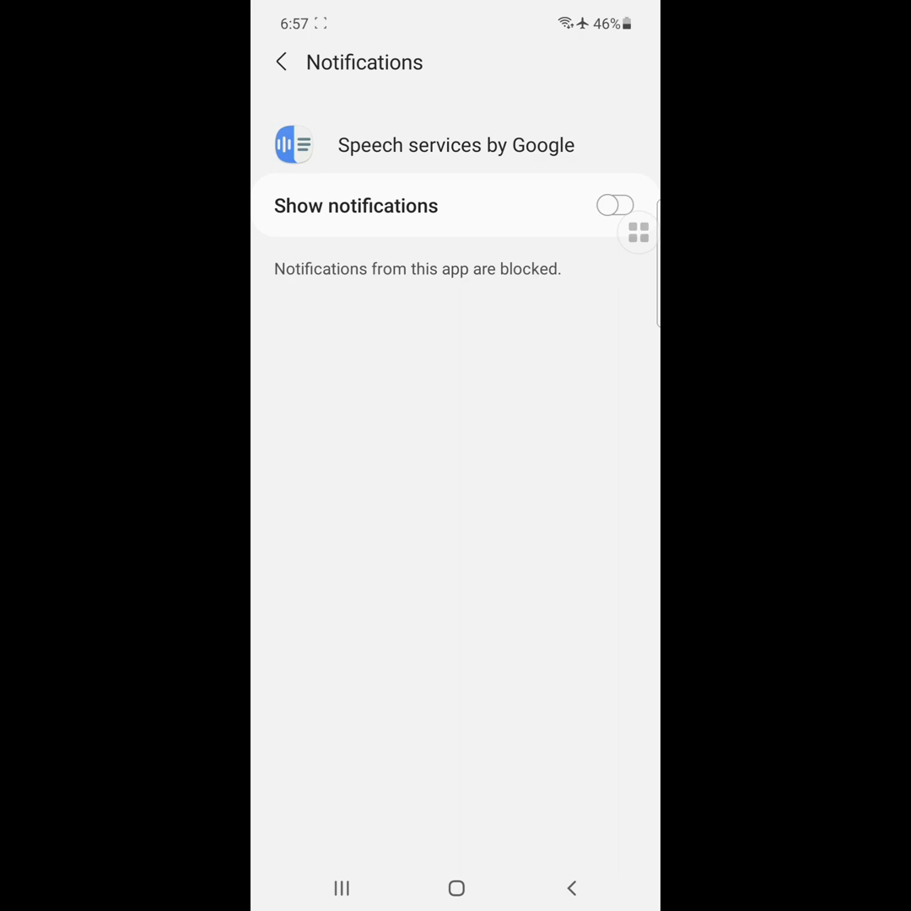
click(281, 61)
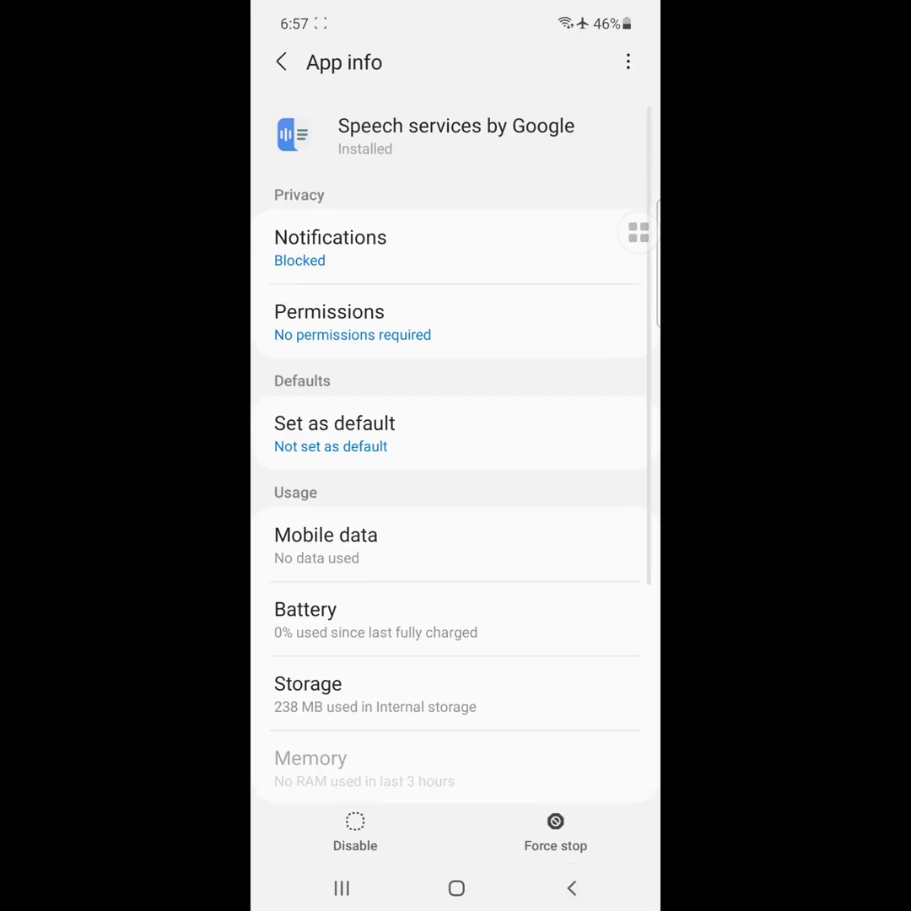
click(281, 62)
click(282, 321)
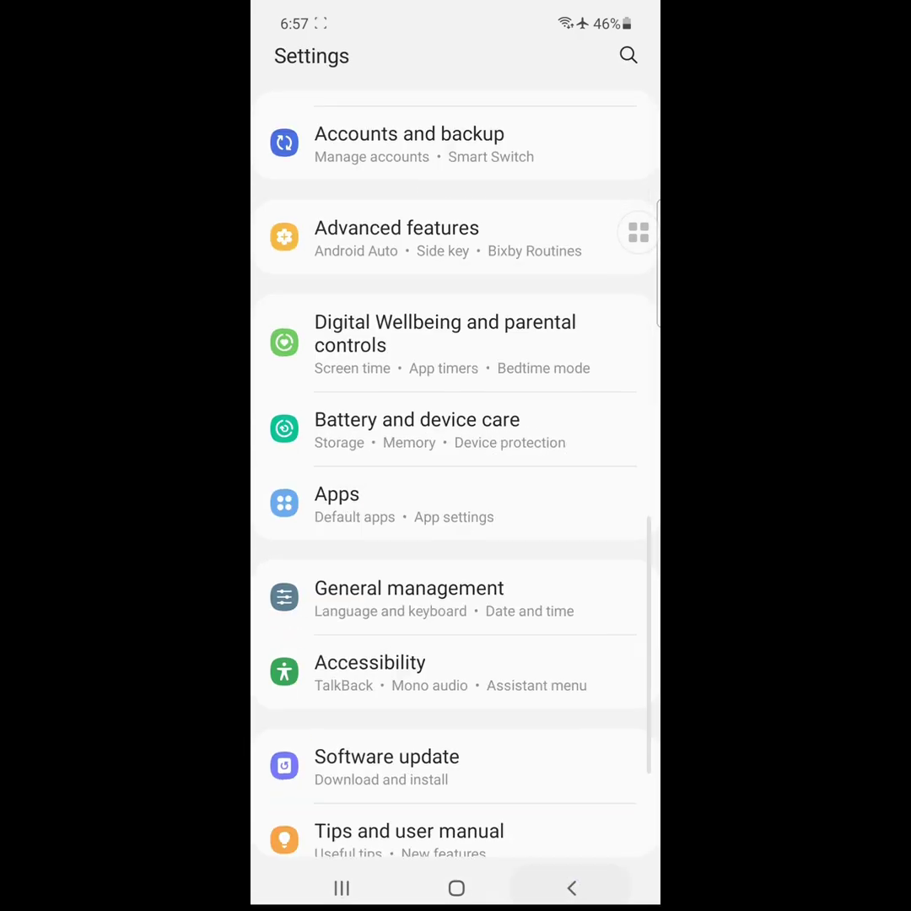
scroll(515, 623, down, 2)
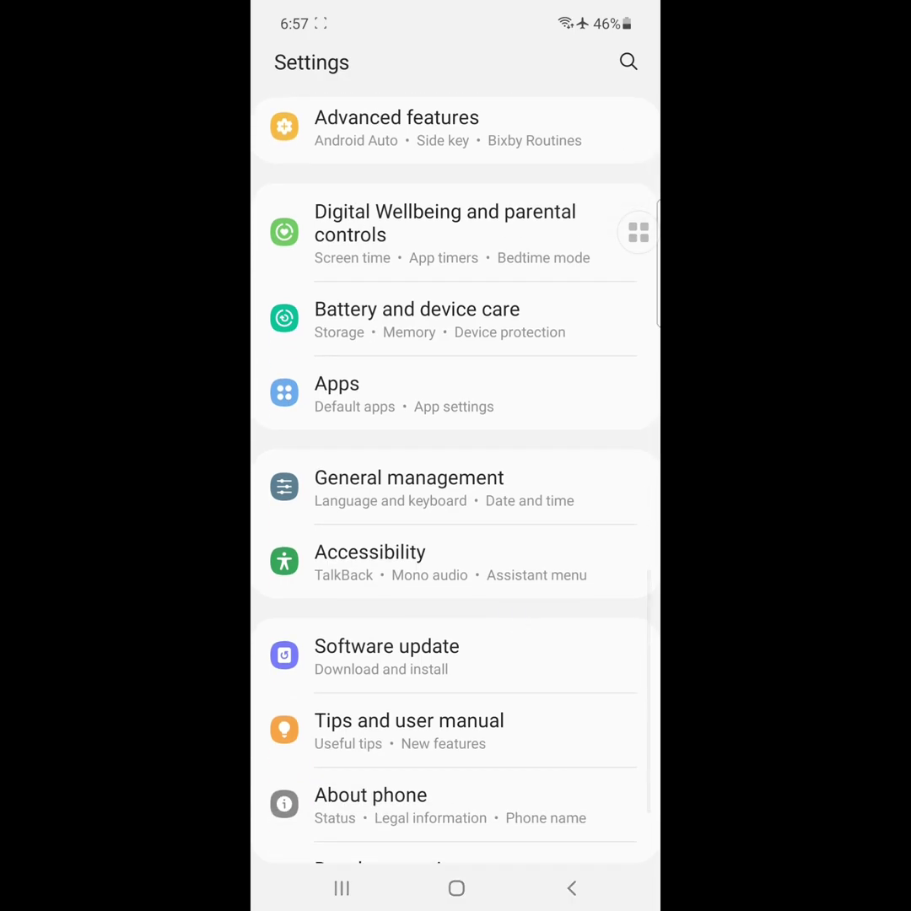
Step: Choose Samsung text-to-speech engine as preferred engine under General management, then back out home
click(529, 492)
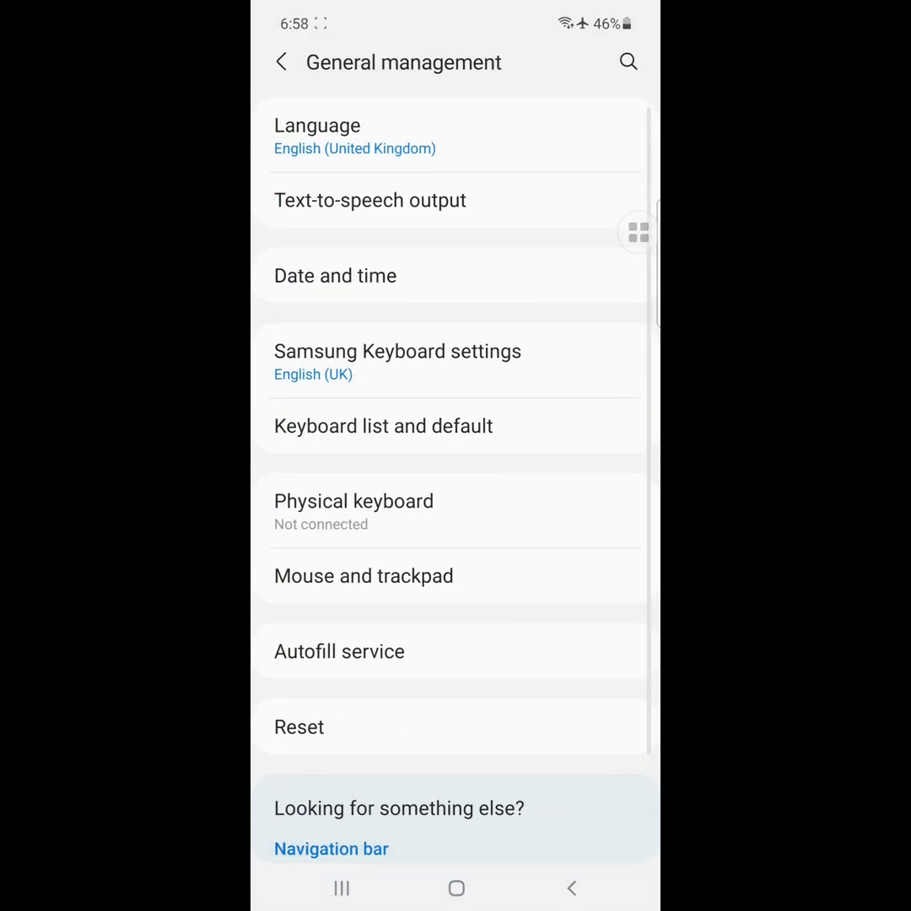
click(371, 200)
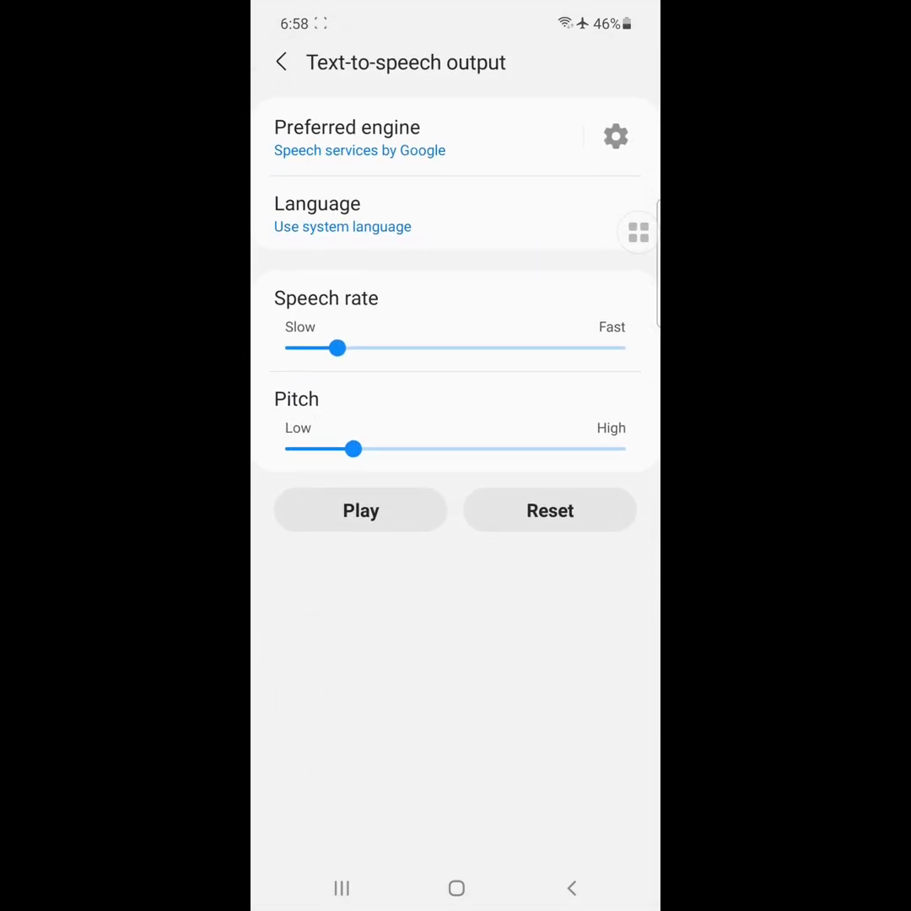
click(388, 137)
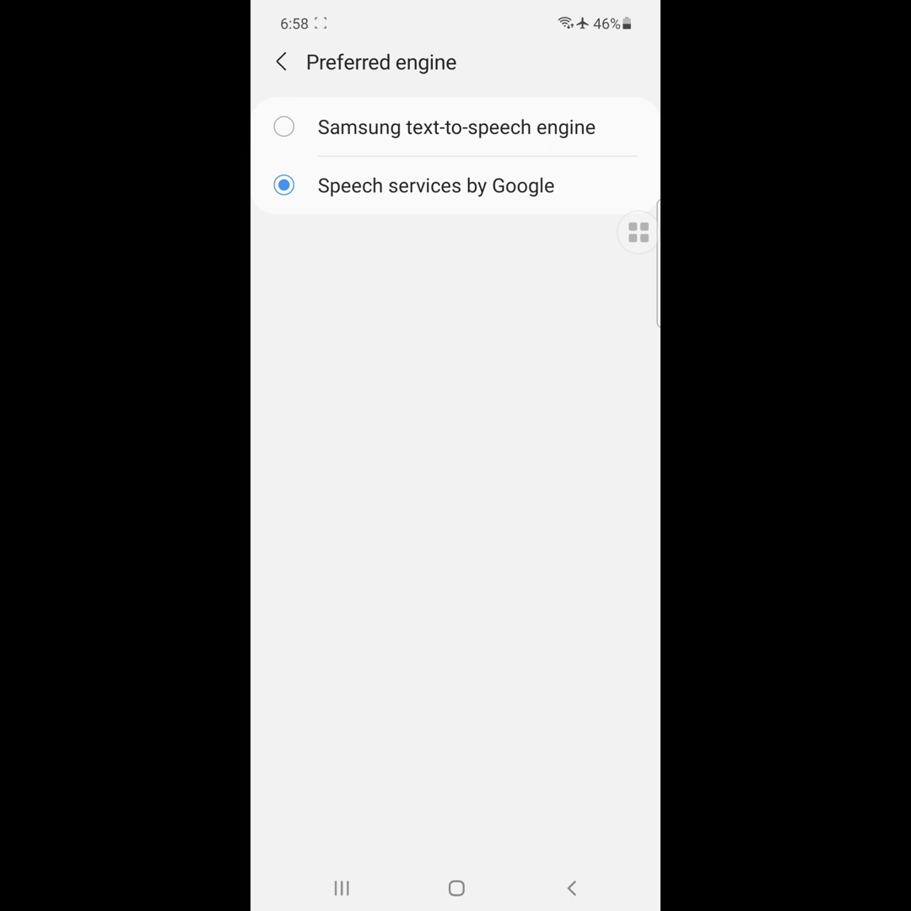
click(455, 126)
click(571, 888)
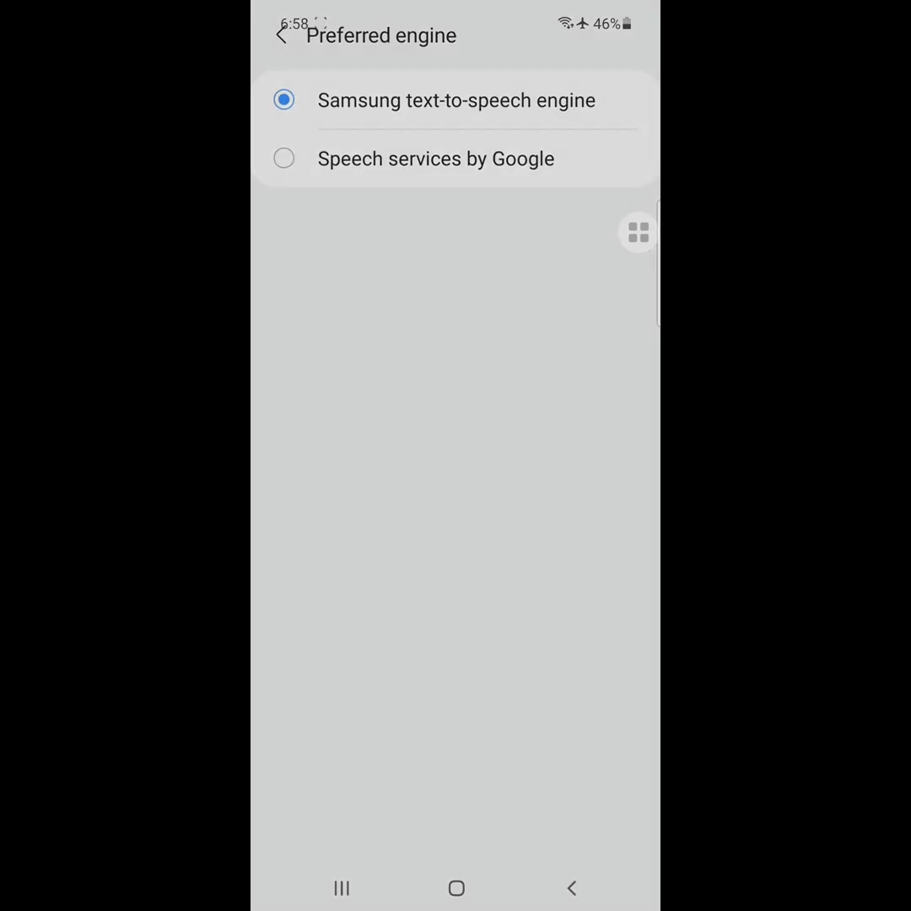
click(572, 887)
click(571, 888)
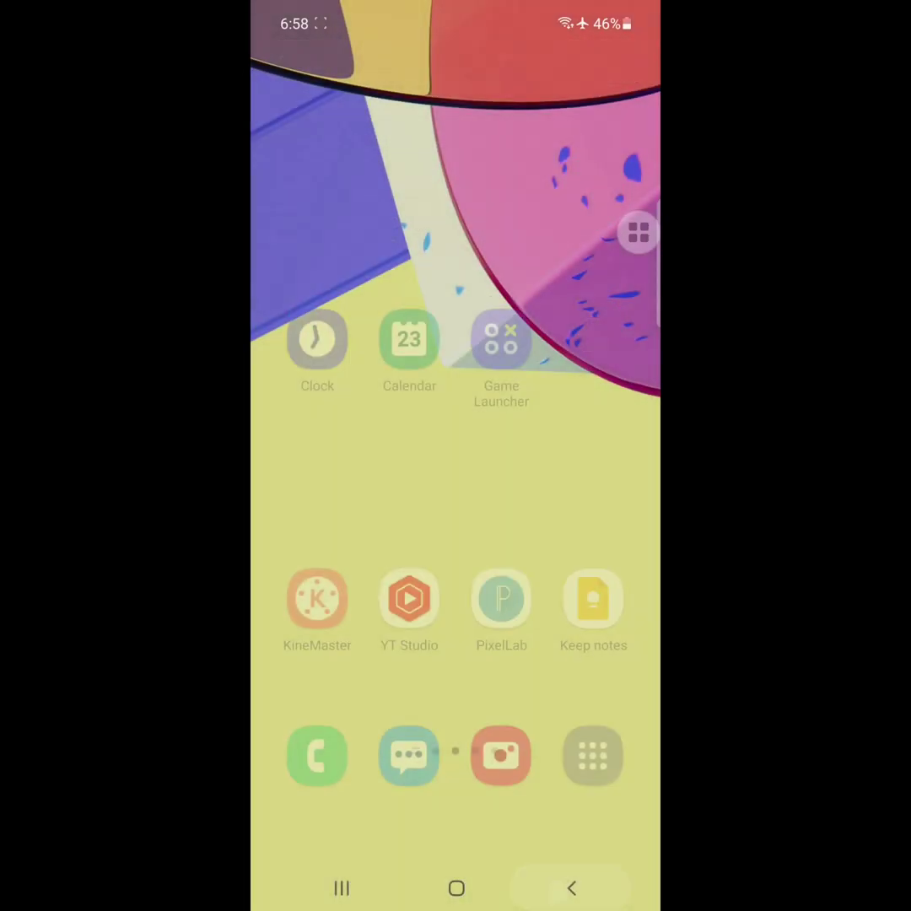